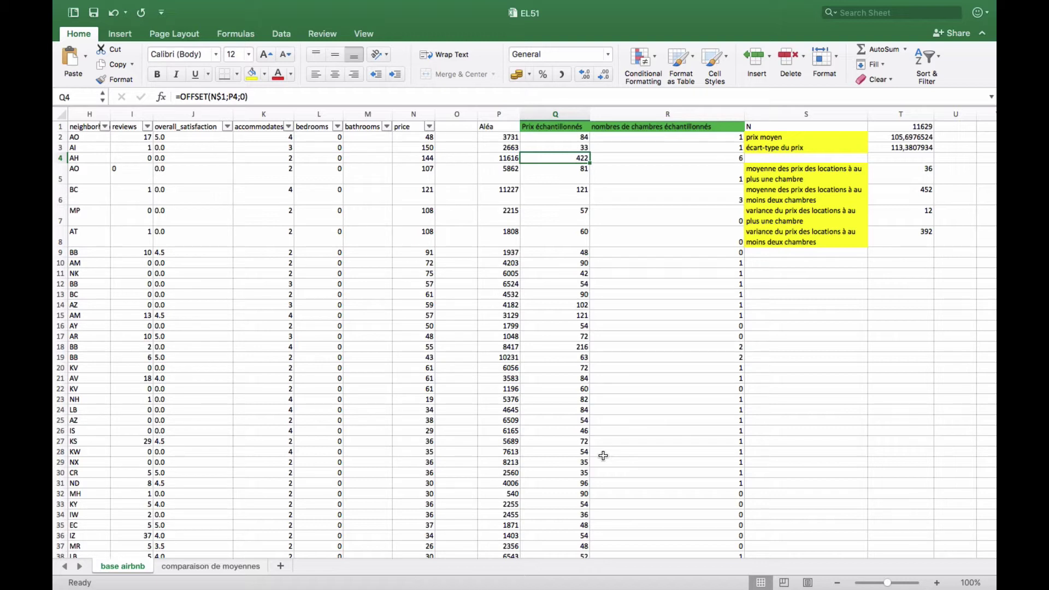
# Step: Examine the OFFSET sampling formulas in the "Prix échantillonnés" and "nombres de chambres échantillonnés" columns, around rows 2 to 4
pyautogui.press('Up')
pyautogui.press('Up')
pyautogui.press('Up')
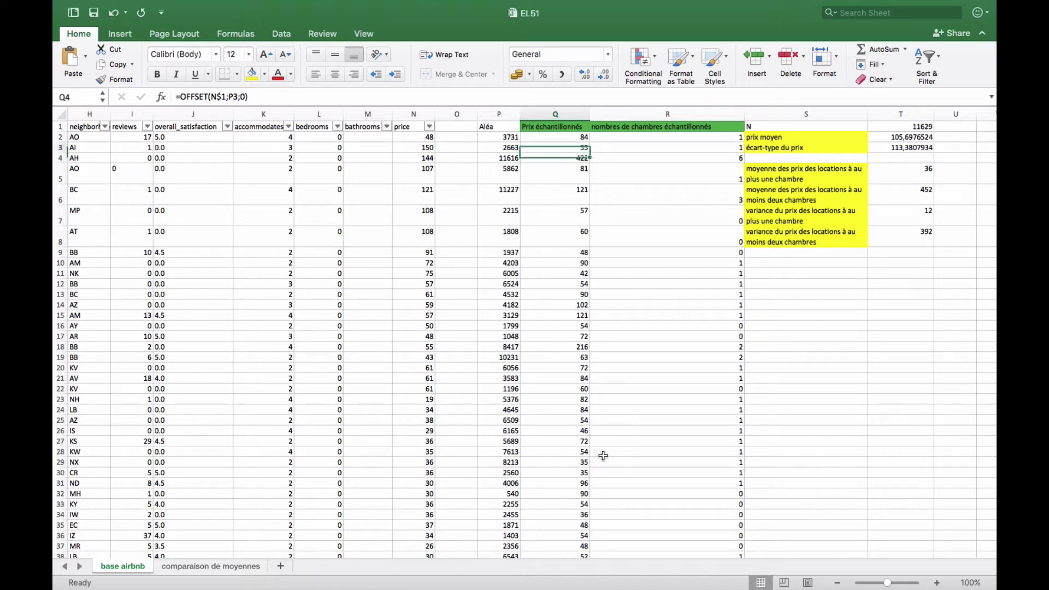
pyautogui.press('Down')
pyautogui.press('Down')
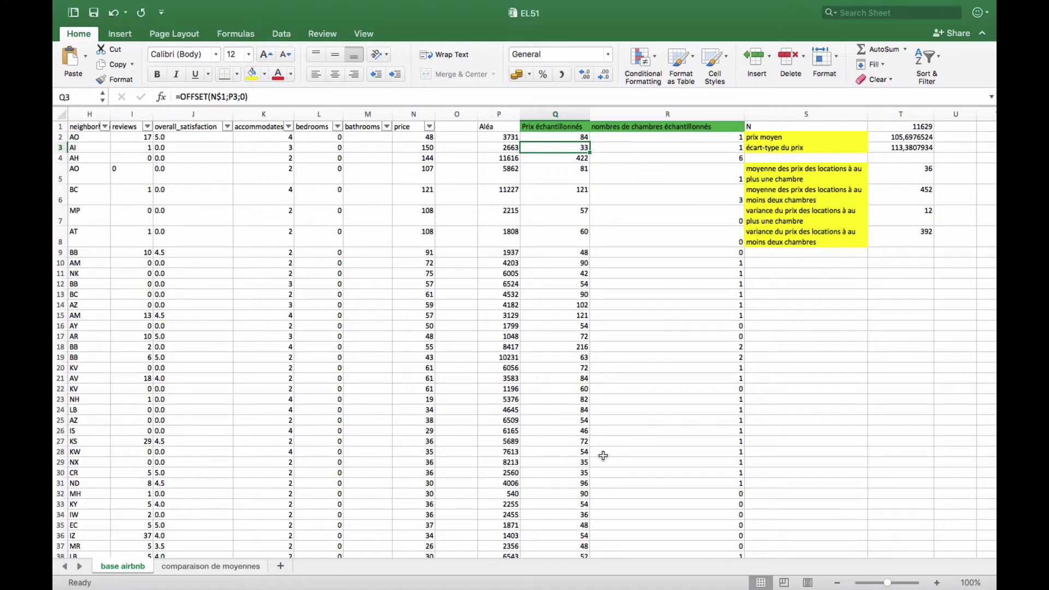
pyautogui.press('Right')
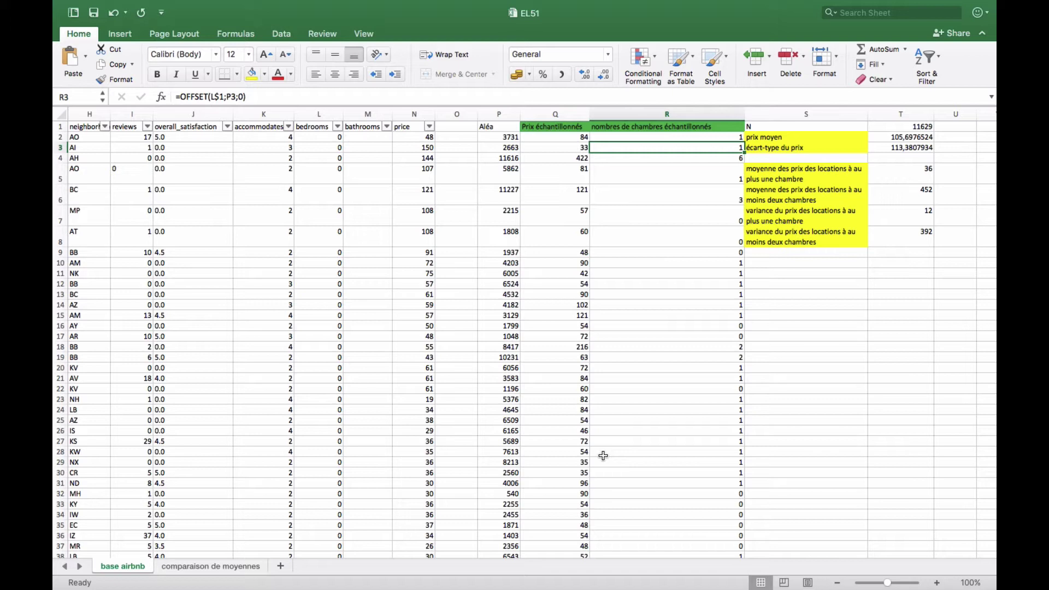
pyautogui.press('Left')
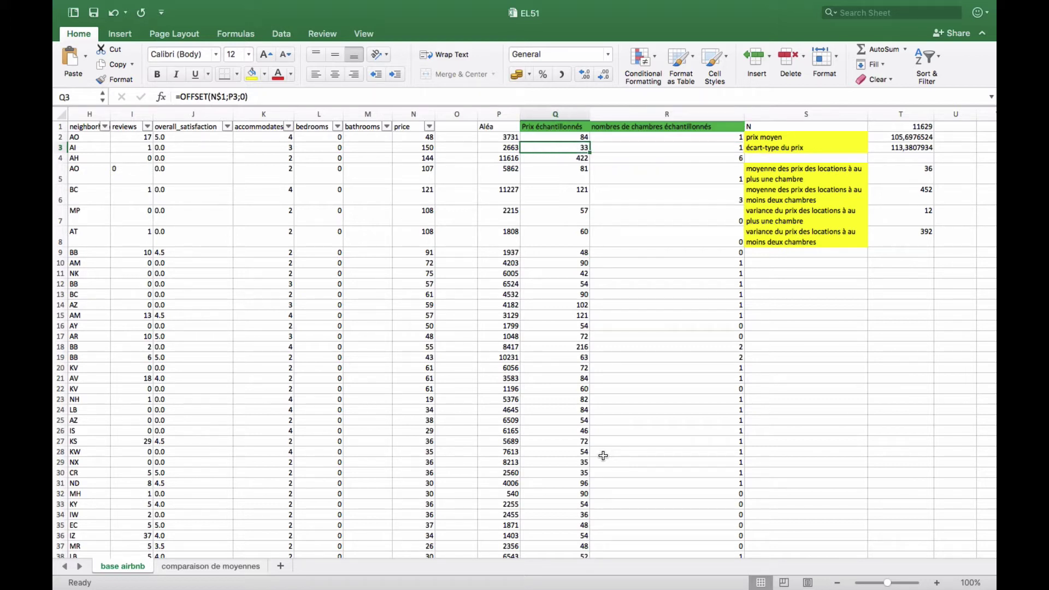
pyautogui.press('Right')
pyautogui.press('Right')
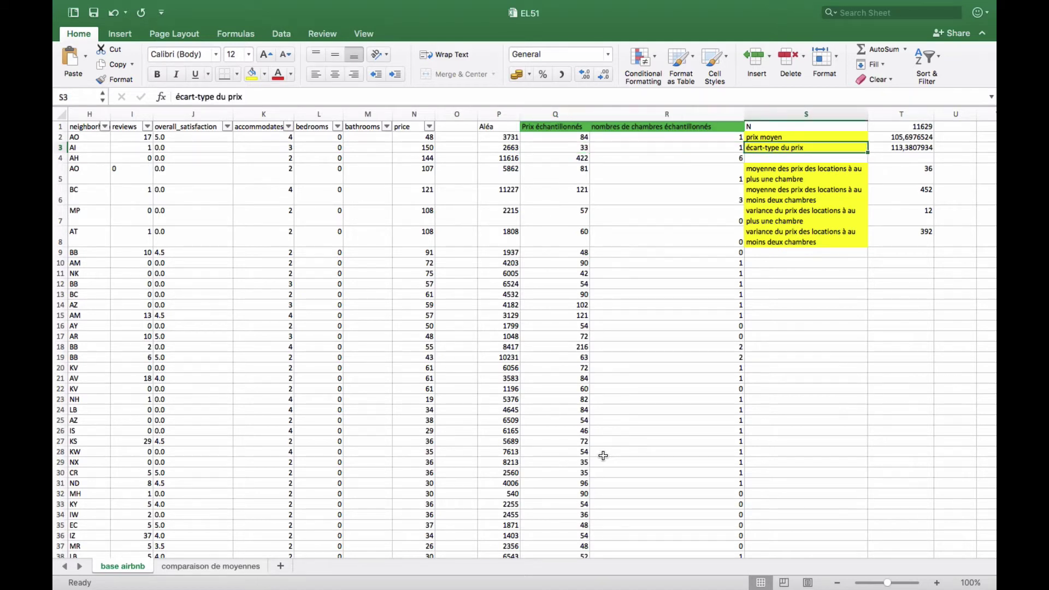
pyautogui.press('Left')
pyautogui.press('Down')
pyautogui.press('Left')
pyautogui.press('Left')
pyautogui.press('Right')
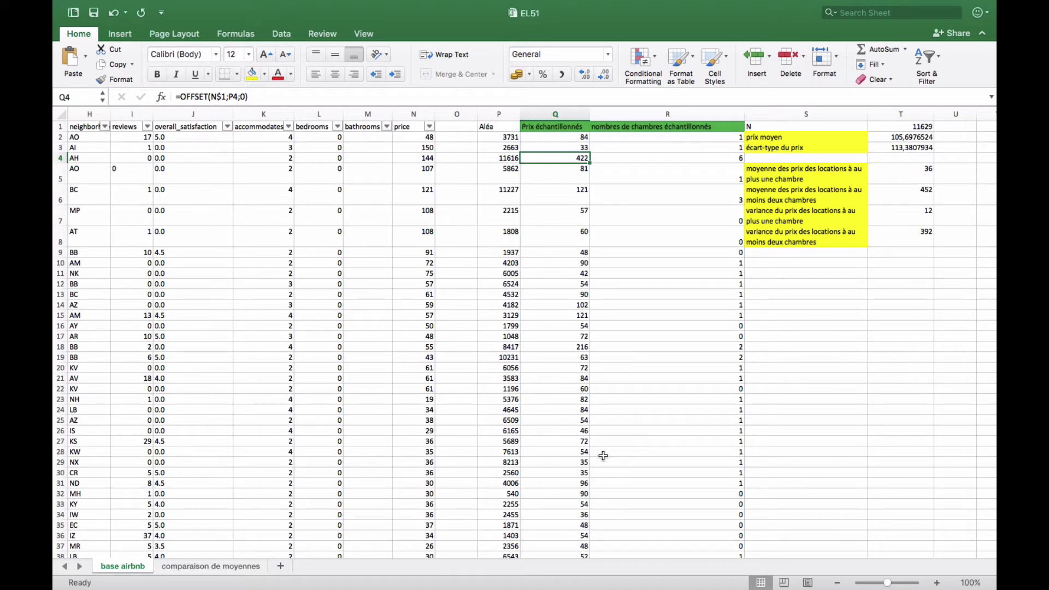
pyautogui.press('Right')
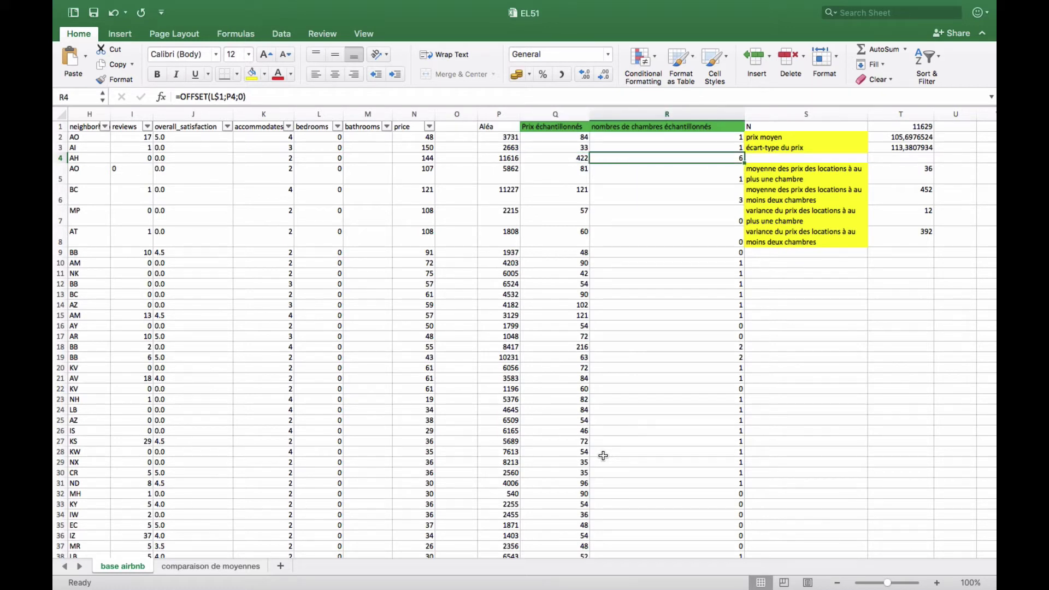
pyautogui.press('Left')
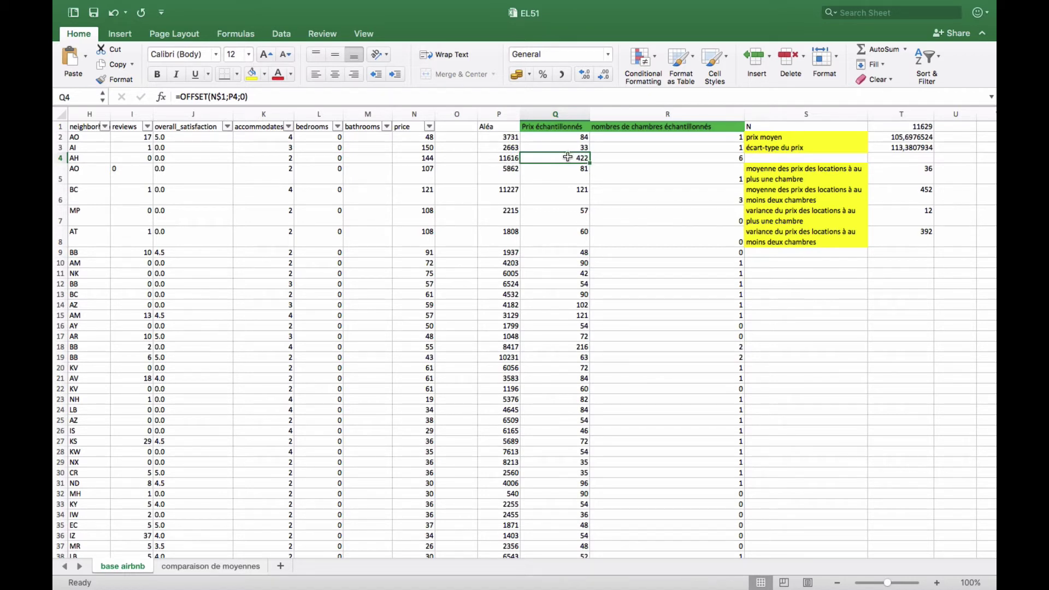
pyautogui.press('Right')
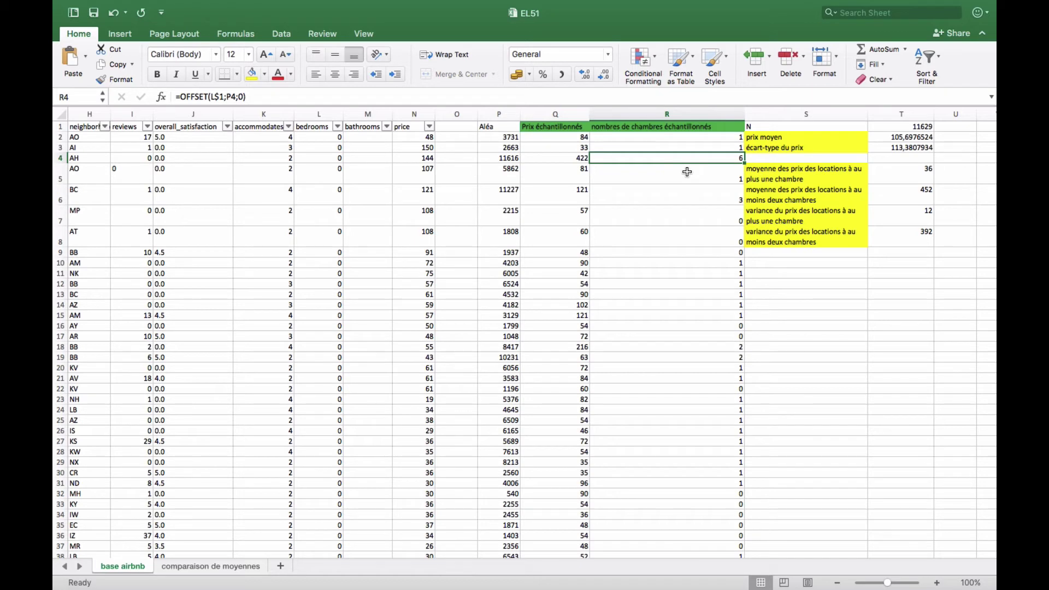
# Step: Review the summary statistic labels in column S, from the mean price and standard deviation through the per-room-group means and variances
pyautogui.press('Right')
pyautogui.press('Up')
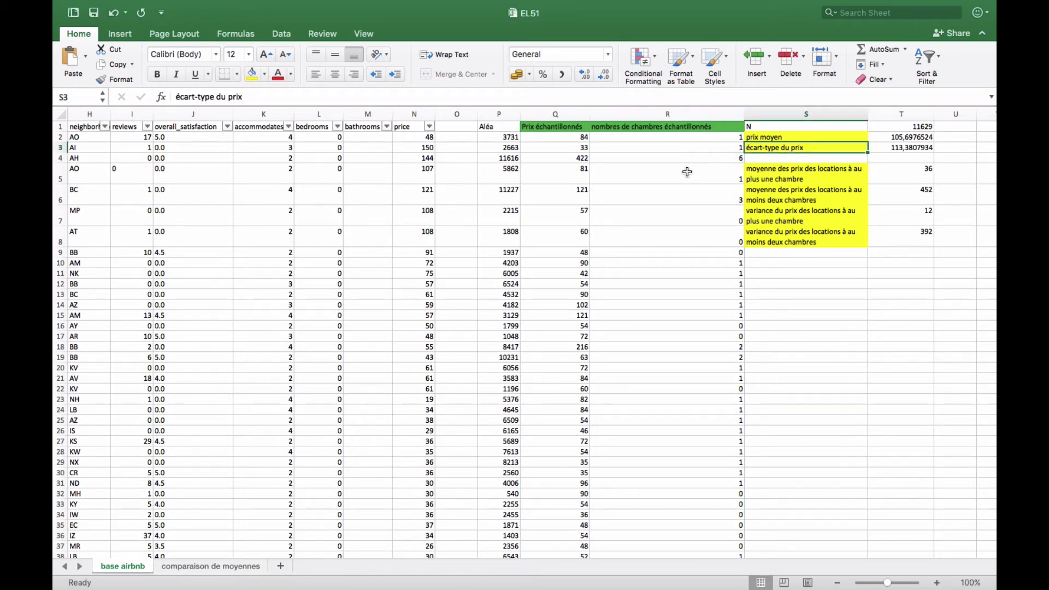
pyautogui.press('Up')
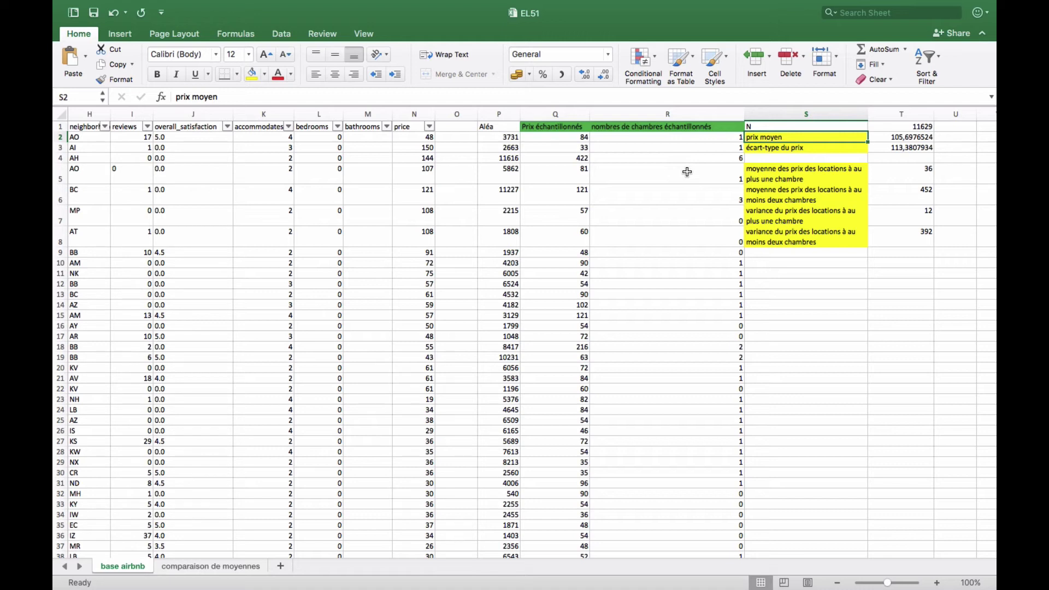
pyautogui.press('Down')
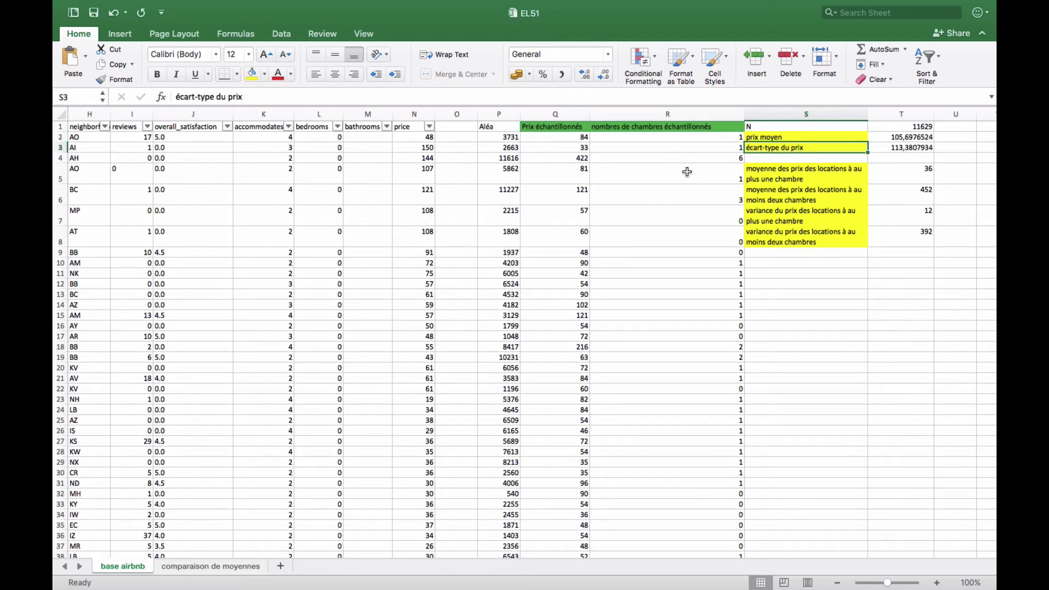
pyautogui.press('Down')
pyautogui.press('Down')
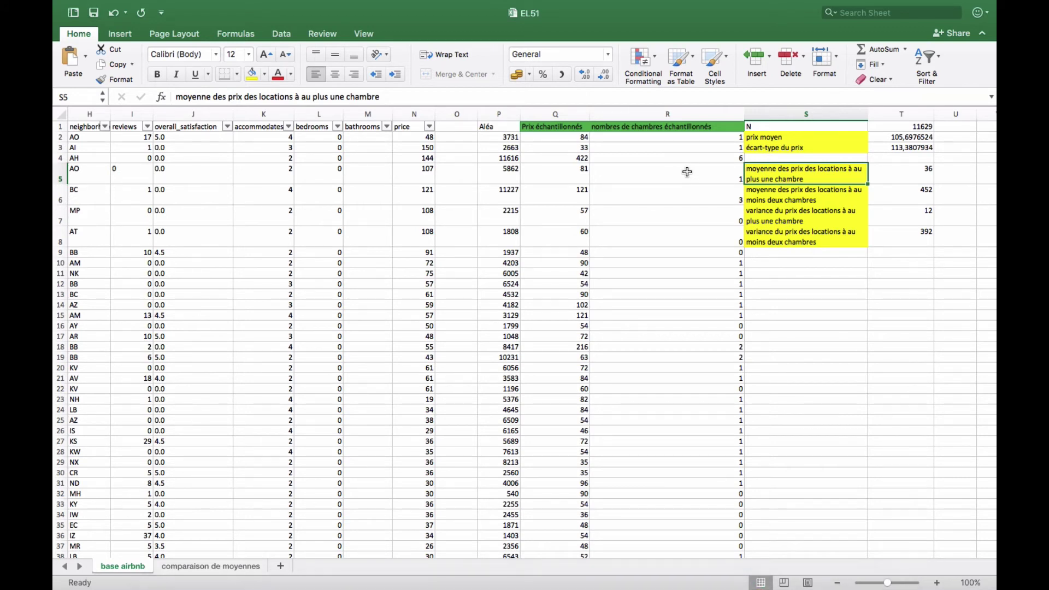
pyautogui.press('Down')
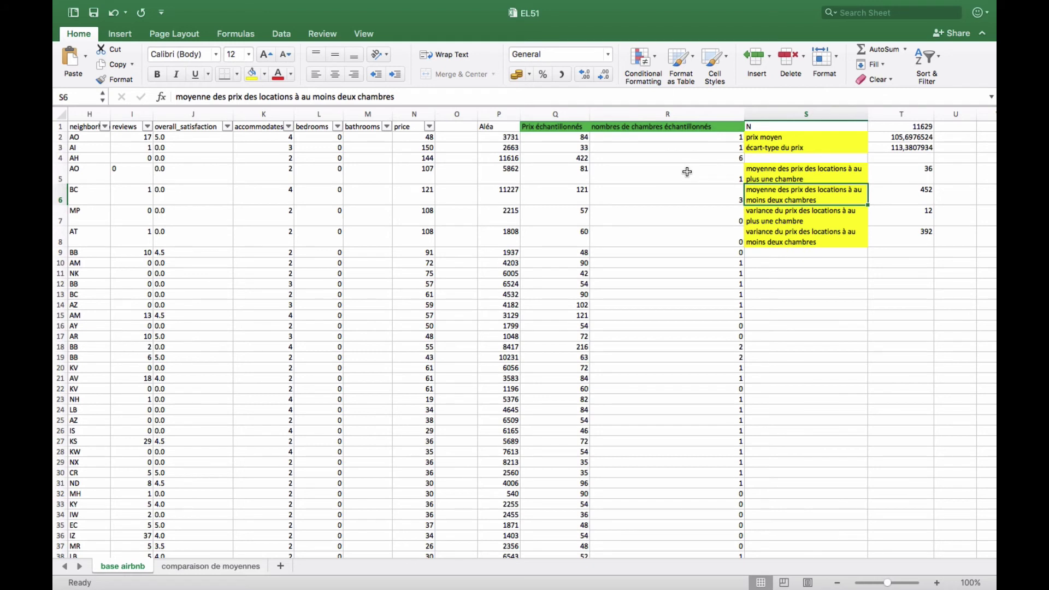
pyautogui.press('Down')
pyautogui.press('Down')
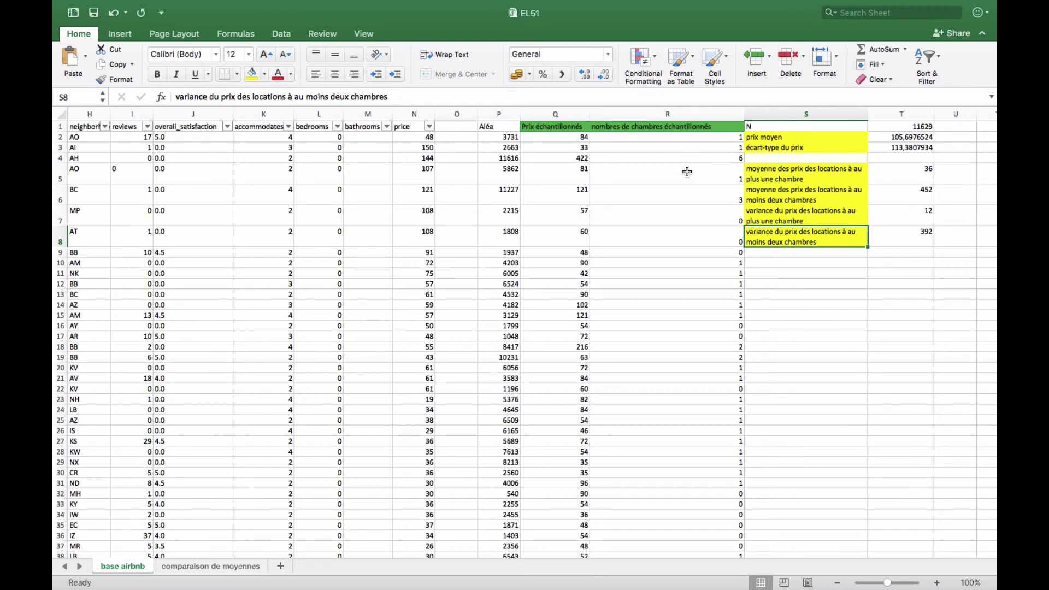
# Step: Inspect the formulas in column T behind the price statistics, especially the two variance cells for the room-count groups
pyautogui.press('Right')
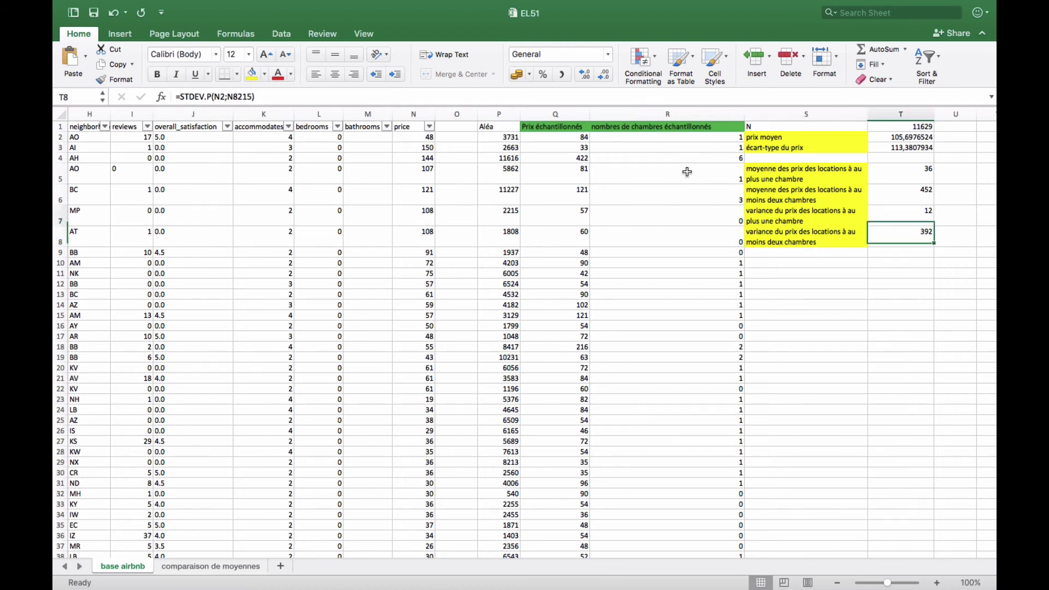
pyautogui.press('Up')
pyautogui.press('Down')
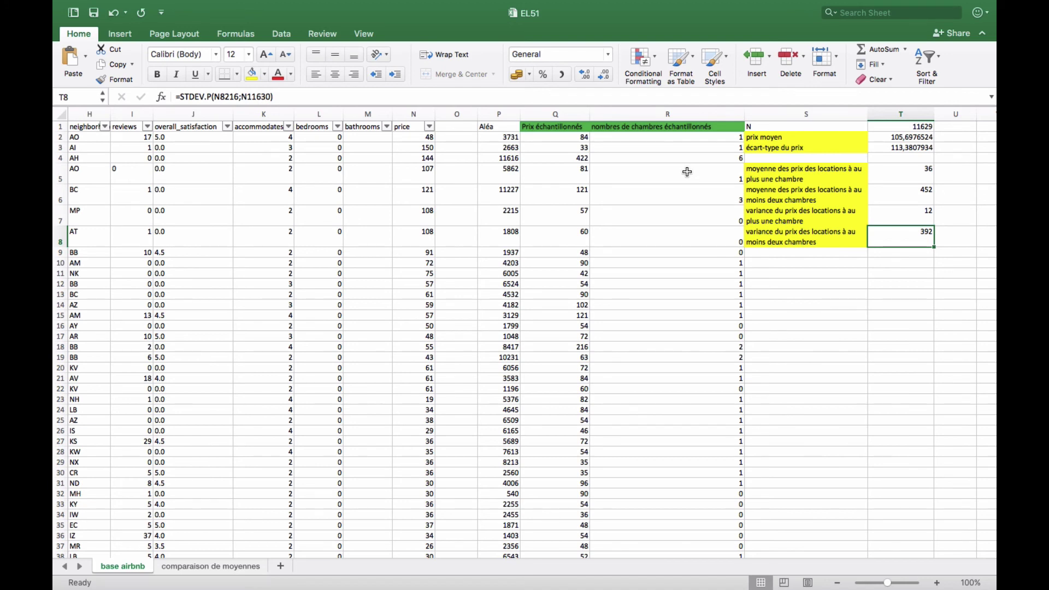
pyautogui.press('Up')
pyautogui.press('Up')
pyautogui.press('Down')
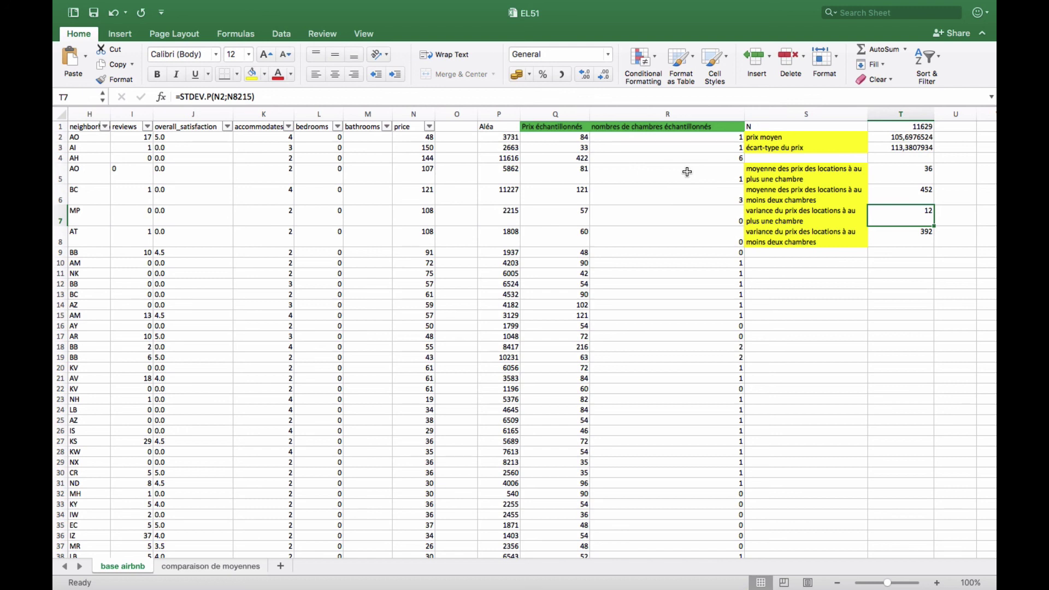
pyautogui.press('Up')
pyautogui.press('Up')
pyautogui.press('Up')
pyautogui.press('Up')
pyautogui.press('Down')
pyautogui.press('Down')
pyautogui.press('Down')
pyautogui.press('Down')
pyautogui.press('Down')
pyautogui.press('Down')
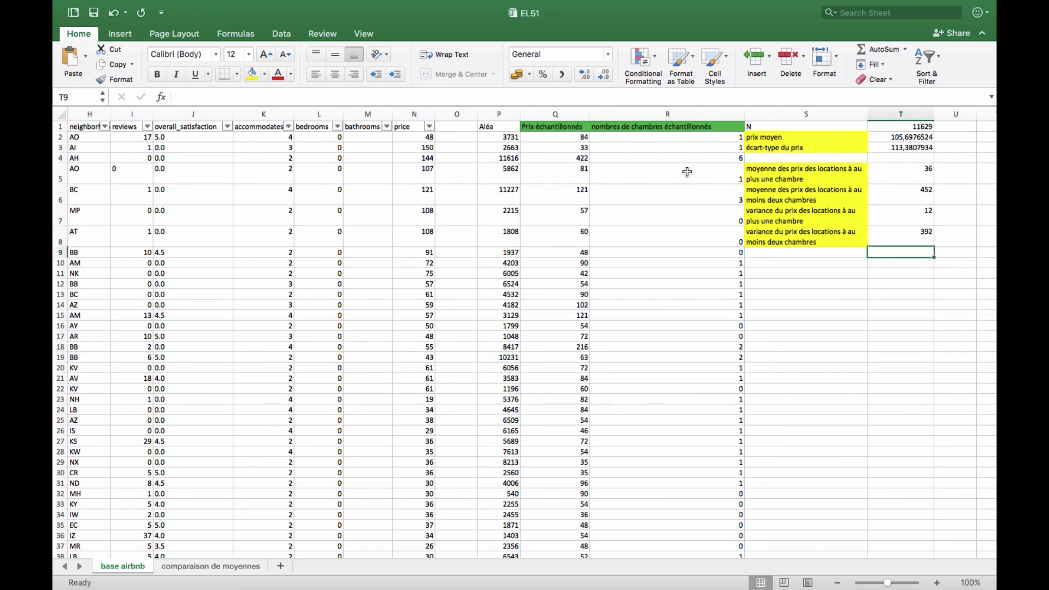